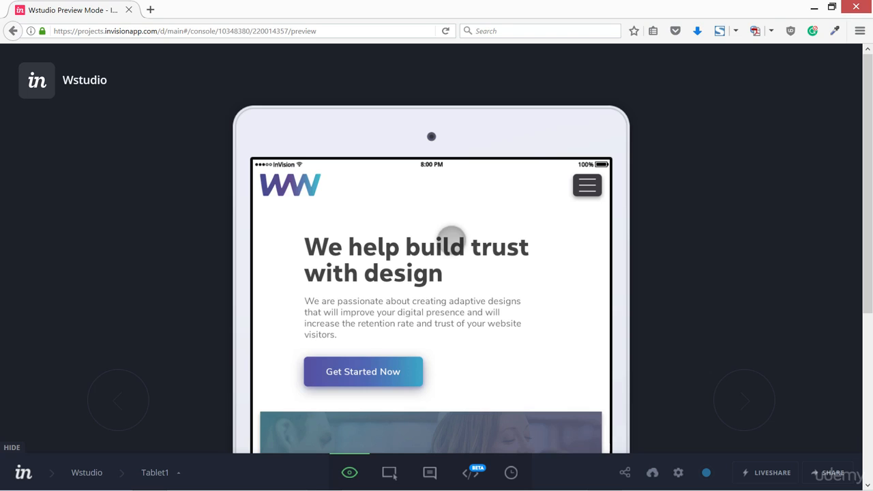
Step: Test the prototype preview by opening and closing the hamburger menu several times
{"action": "left_click", "coordinate": [586, 185]}
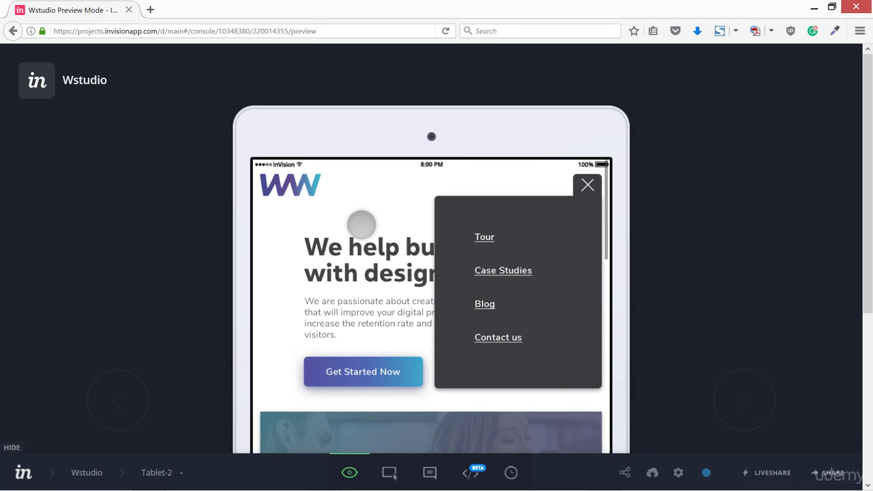
{"action": "left_click", "coordinate": [587, 185]}
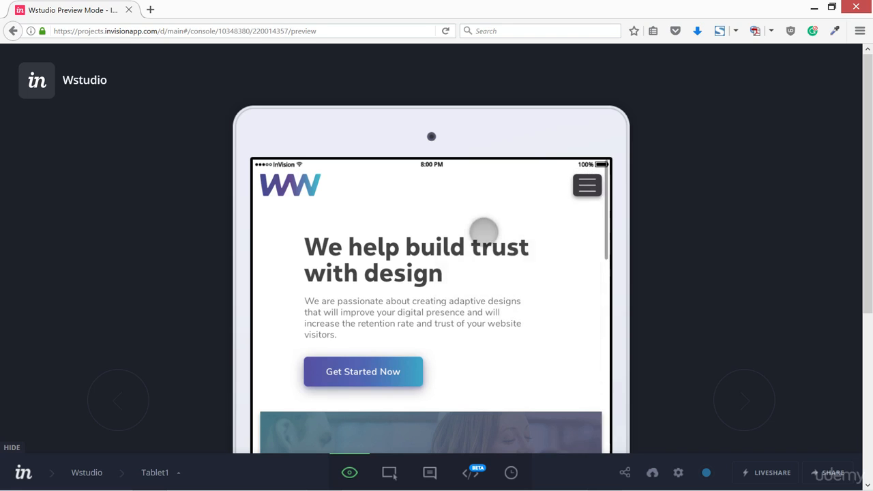
{"action": "left_click", "coordinate": [587, 185]}
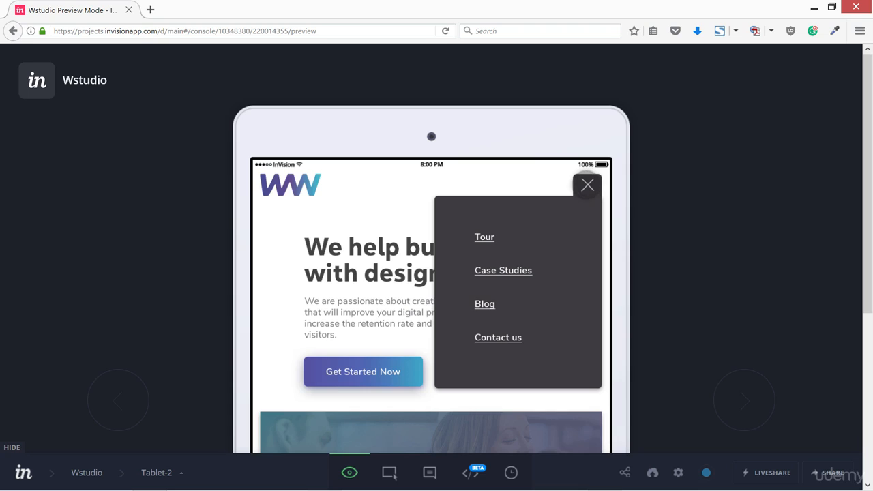
{"action": "left_click", "coordinate": [587, 185]}
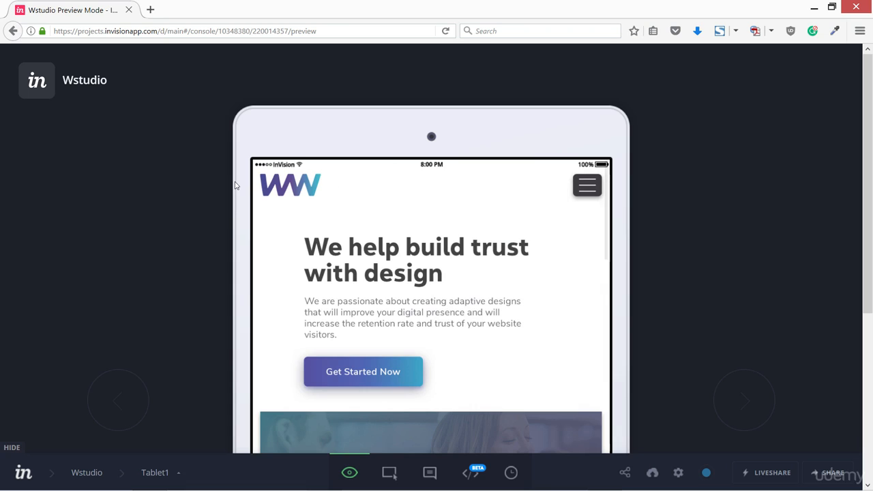
{"action": "left_click", "coordinate": [587, 185]}
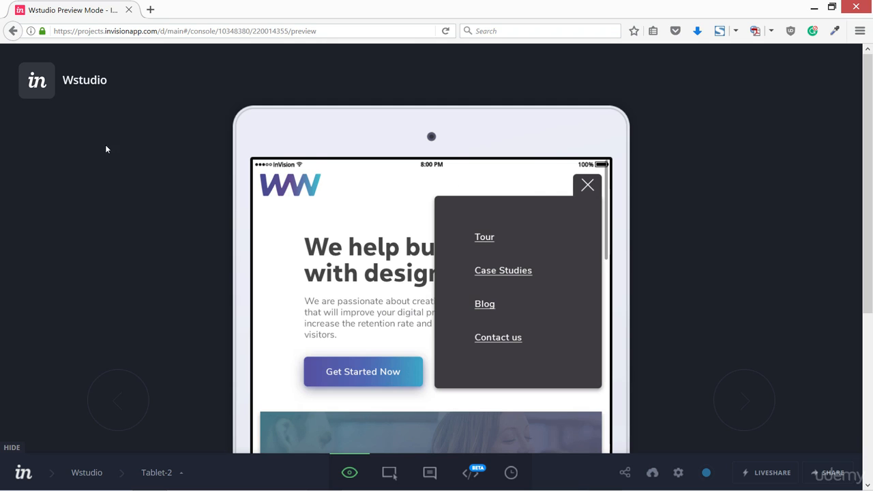
{"action": "left_click", "coordinate": [38, 82]}
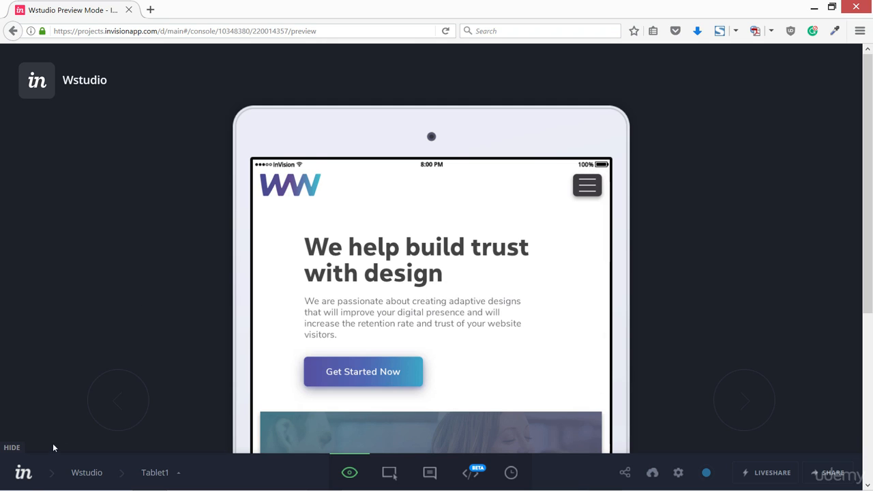
Step: Return to the projects dashboard, show all projects and browse through them
{"action": "left_click", "coordinate": [23, 472]}
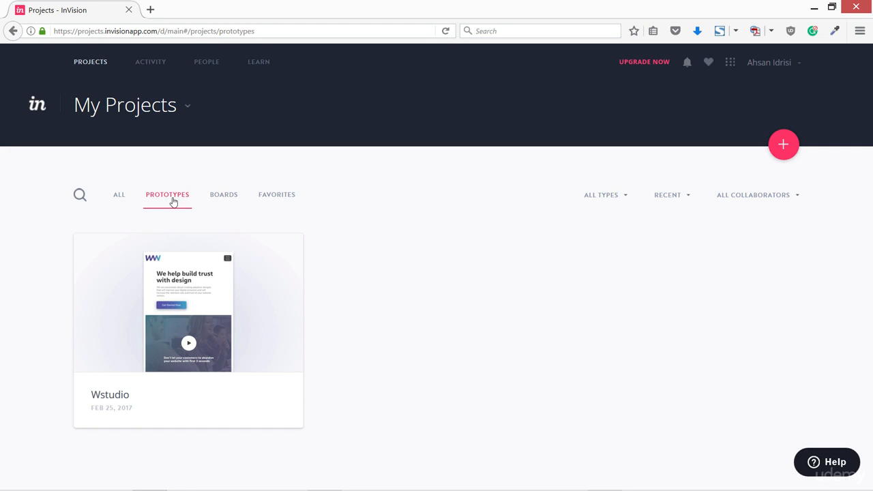
{"action": "left_click", "coordinate": [118, 197]}
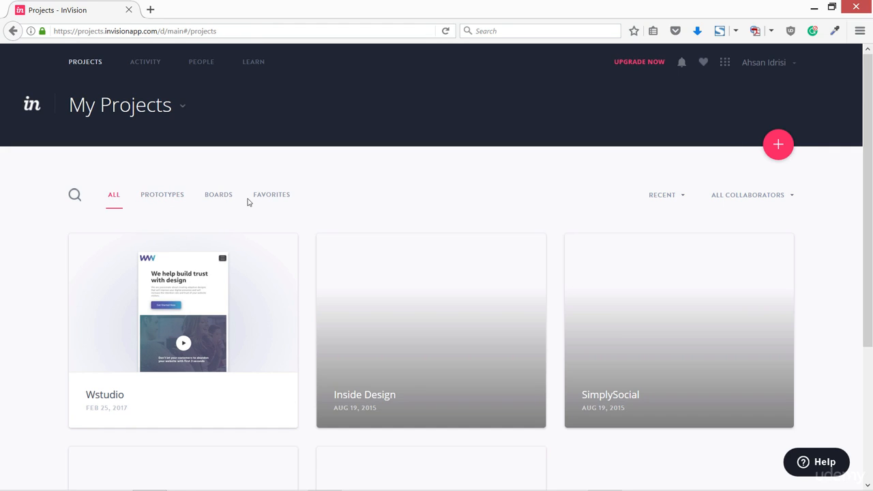
{"action": "scroll", "coordinate": [546, 321], "scroll_direction": "down", "scroll_amount": 3}
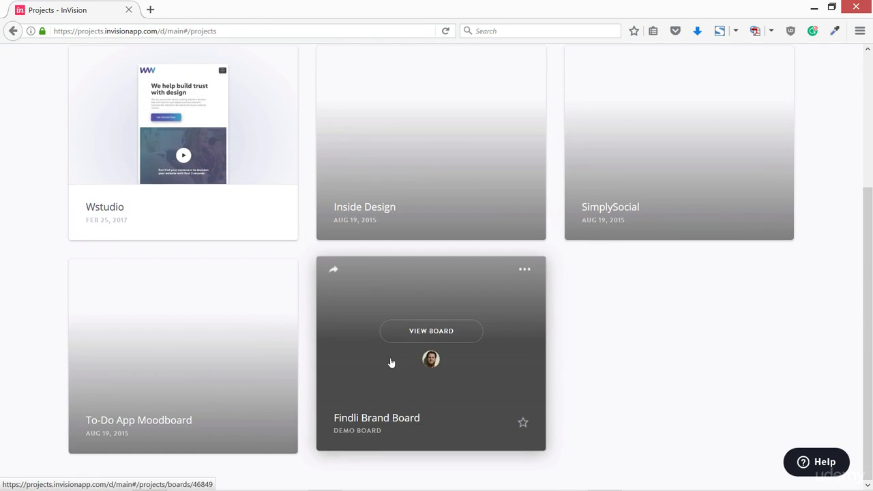
{"action": "scroll", "coordinate": [392, 362], "scroll_direction": "up", "scroll_amount": 3}
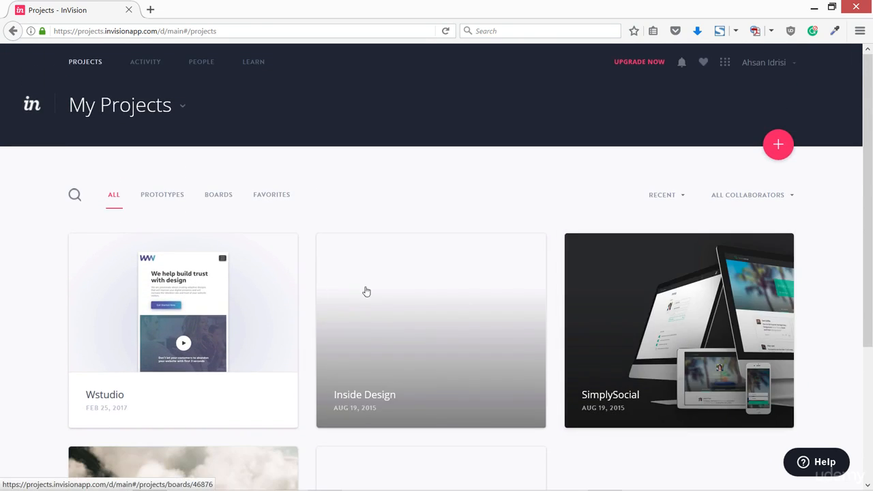
{"action": "scroll", "coordinate": [435, 318], "scroll_direction": "down", "scroll_amount": 4}
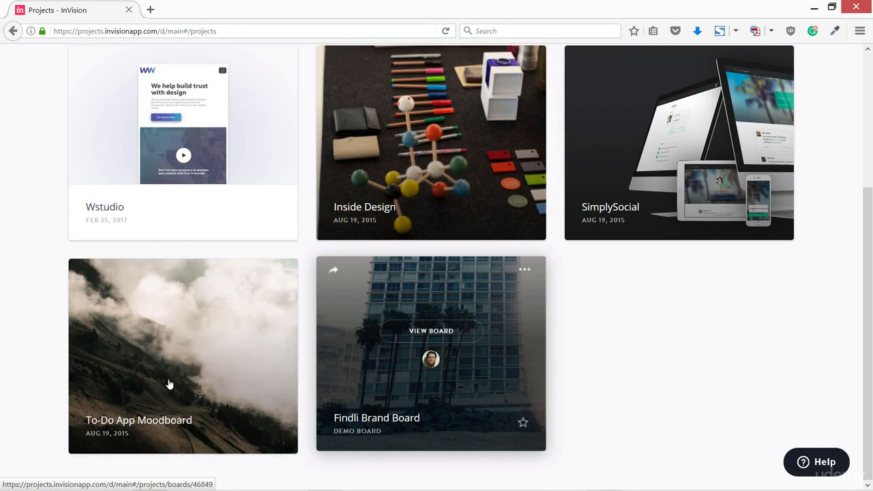
{"action": "scroll", "coordinate": [664, 286], "scroll_direction": "up", "scroll_amount": 3}
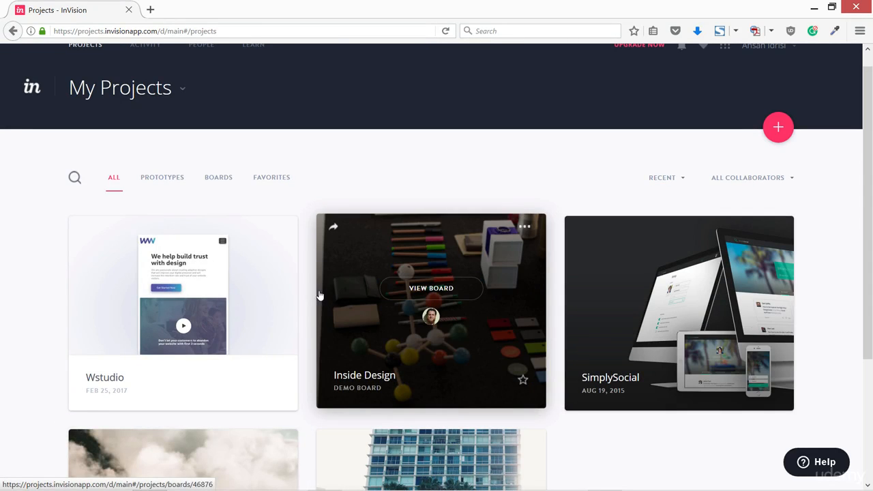
Step: Open the Wstudio prototype's screens from the Prototypes filter and open, then close, the loading-screen upload dialog
{"action": "left_click", "coordinate": [160, 178]}
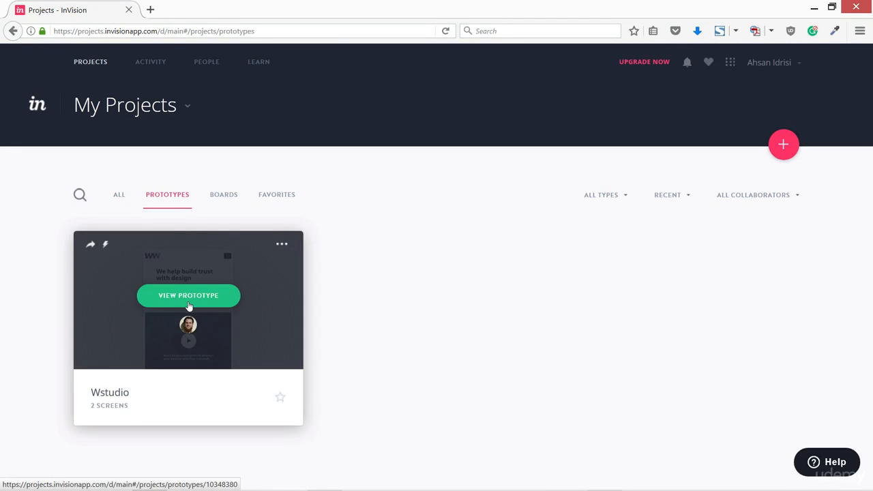
{"action": "left_click", "coordinate": [189, 300]}
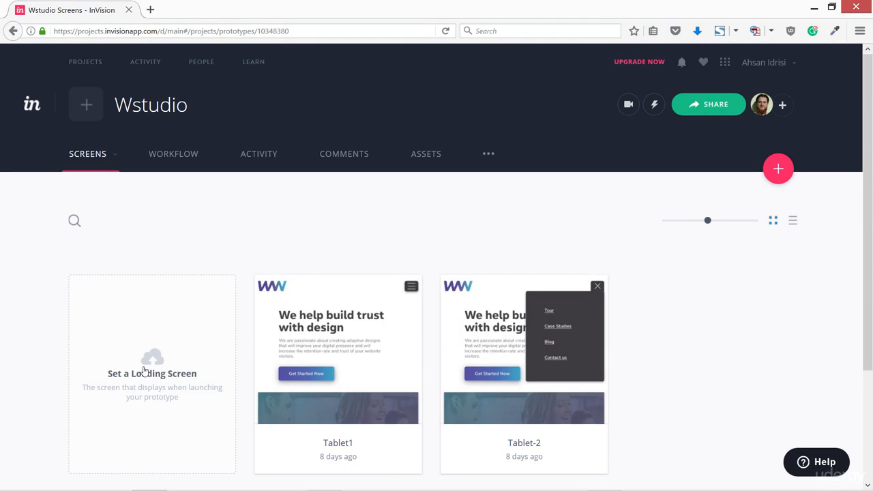
{"action": "left_click", "coordinate": [152, 361]}
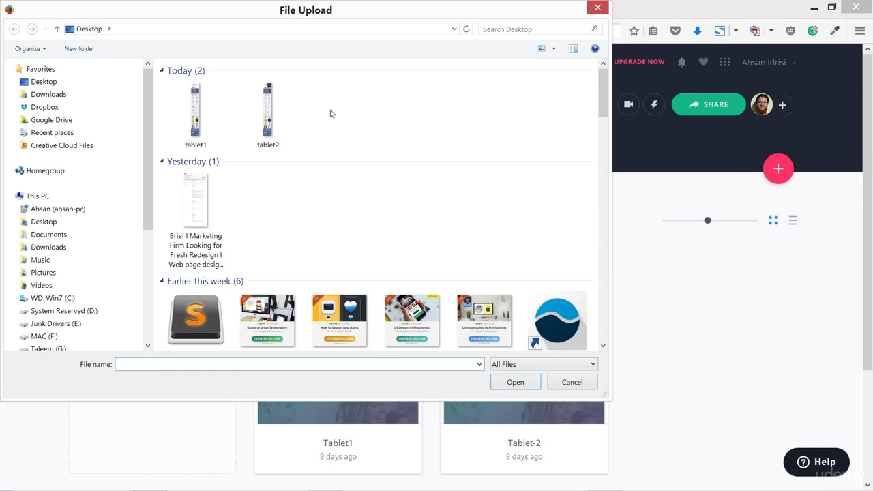
{"action": "left_click", "coordinate": [597, 9]}
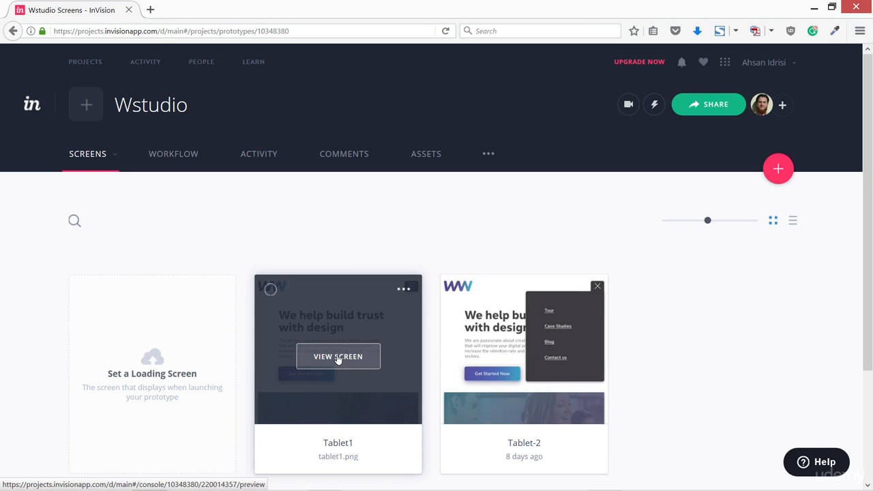
Step: Open the Tablet1 screen and switch to Build Mode
{"action": "left_click", "coordinate": [337, 356]}
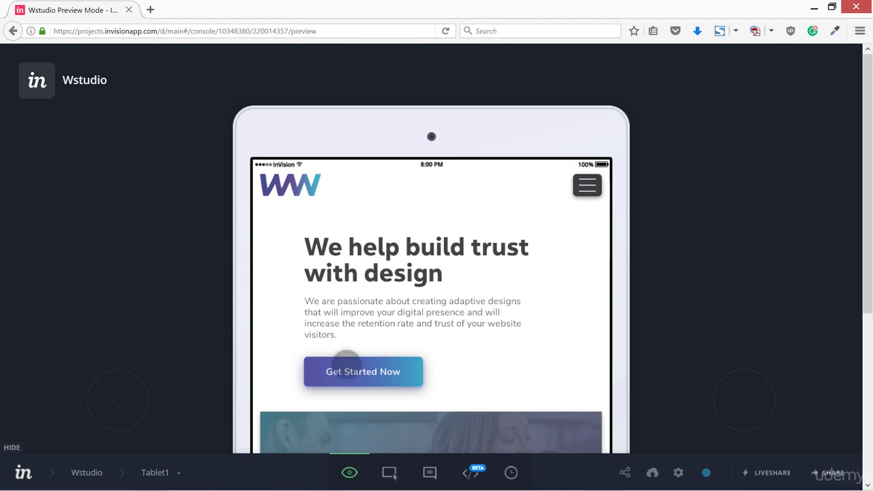
{"action": "mouse_move", "coordinate": [360, 485]}
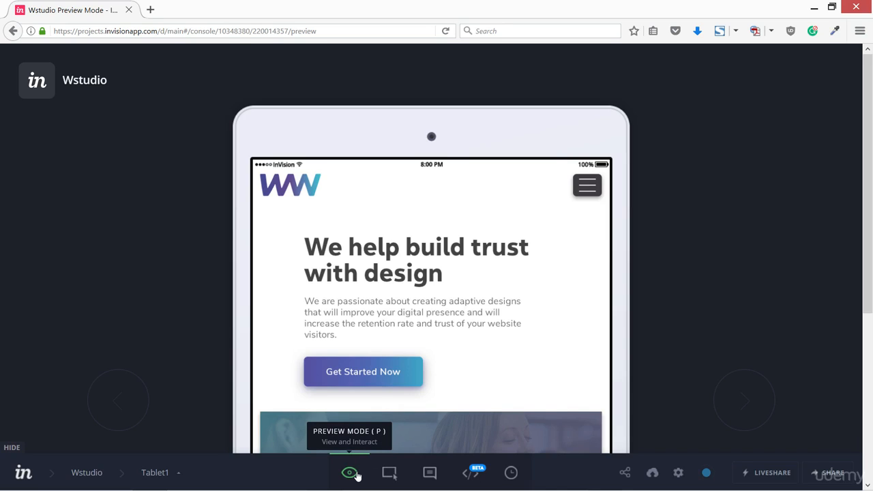
{"action": "left_click", "coordinate": [389, 473]}
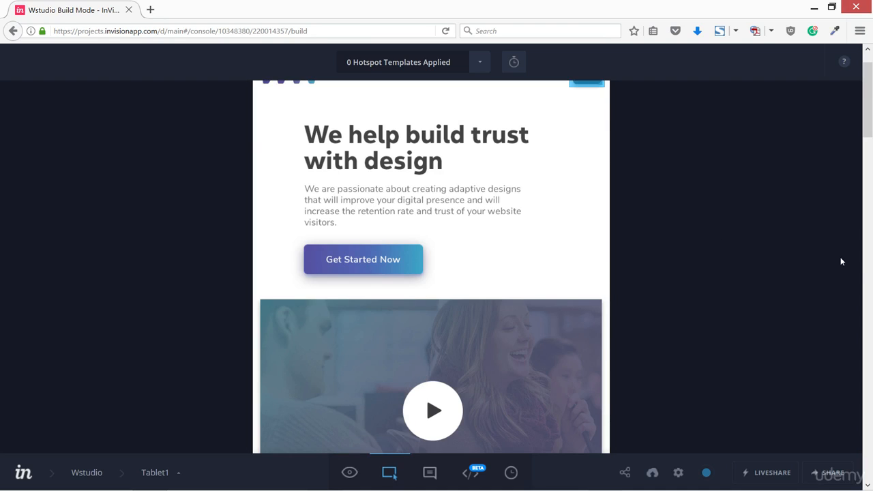
{"action": "scroll", "coordinate": [770, 234], "scroll_direction": "up", "scroll_amount": 2}
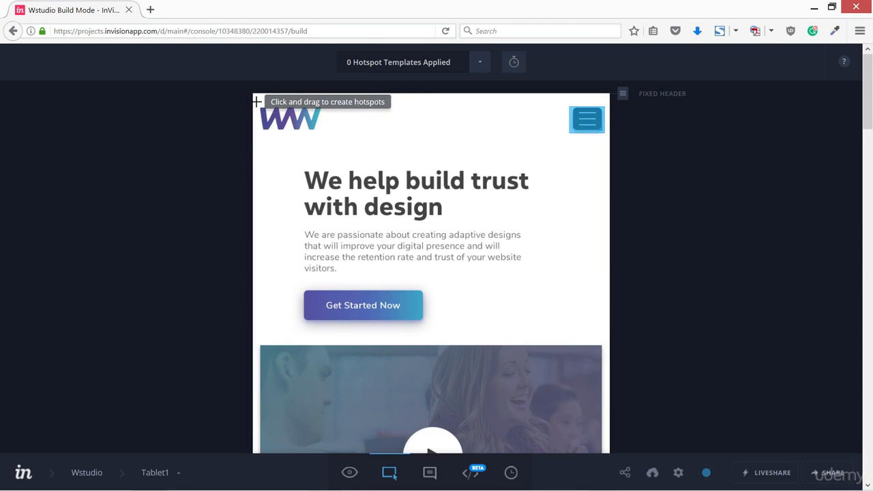
{"action": "left_click_drag", "start_coordinate": [268, 111], "coordinate": [333, 142]}
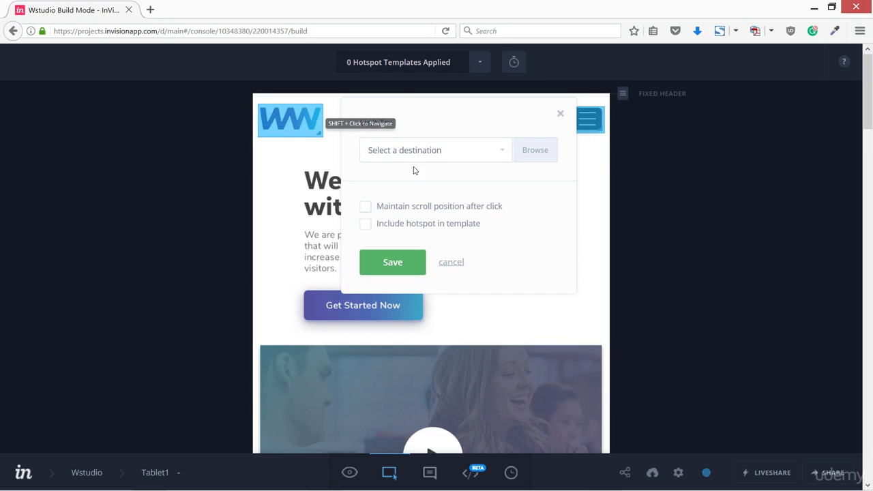
{"action": "left_click", "coordinate": [502, 153]}
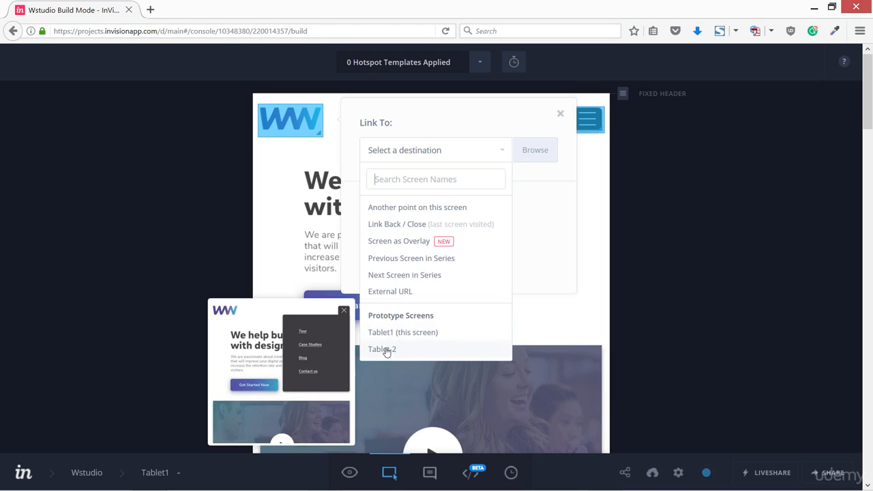
{"action": "left_click", "coordinate": [560, 114]}
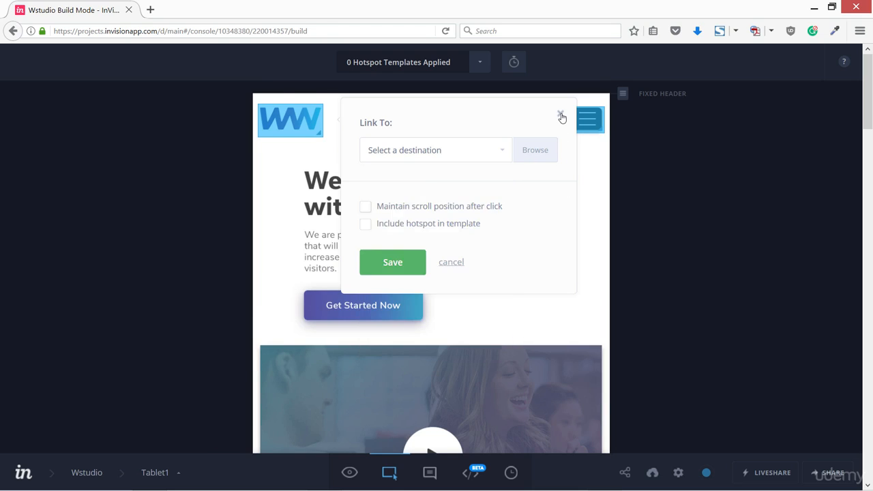
{"action": "left_click", "coordinate": [560, 114]}
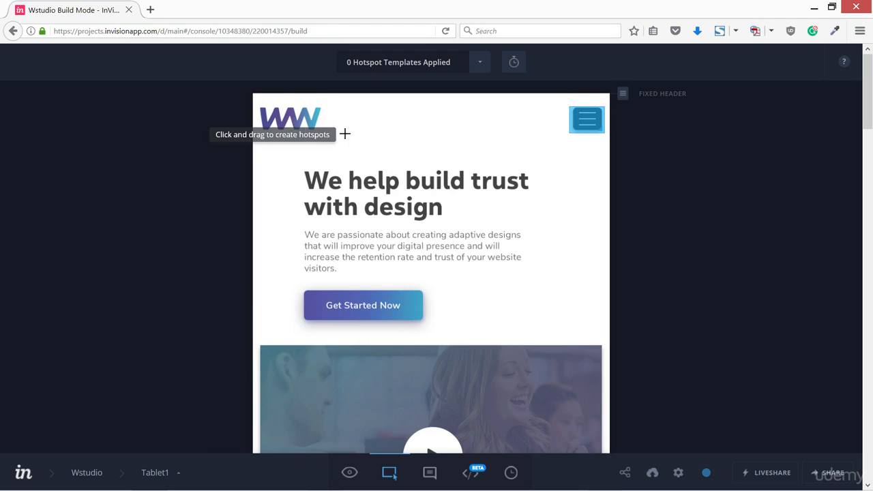
Step: Set the menu button hotspot's gesture to Tap and transition to Dissolve, linked to Tablet-2, and save it
{"action": "left_click", "coordinate": [590, 125]}
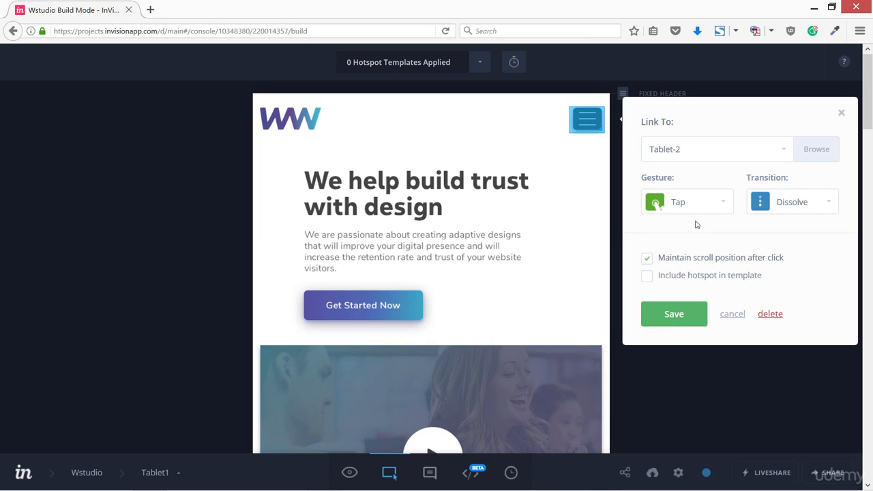
{"action": "left_click", "coordinate": [723, 205]}
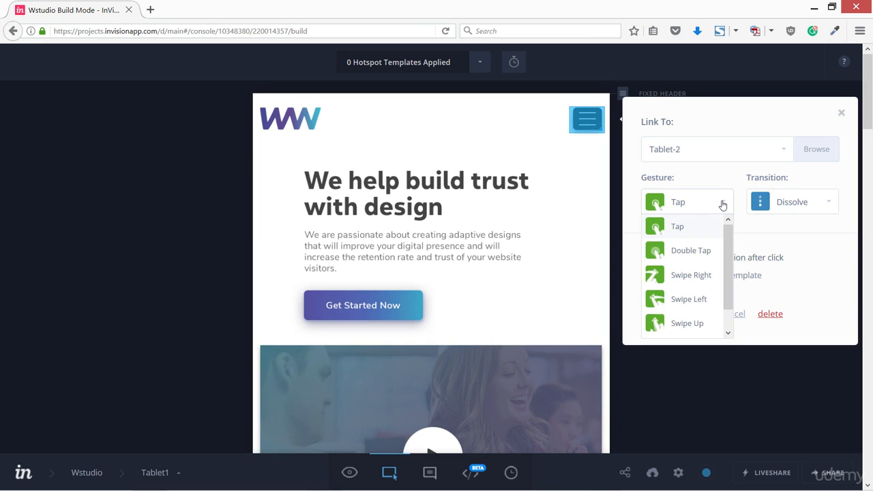
{"action": "left_click", "coordinate": [705, 227]}
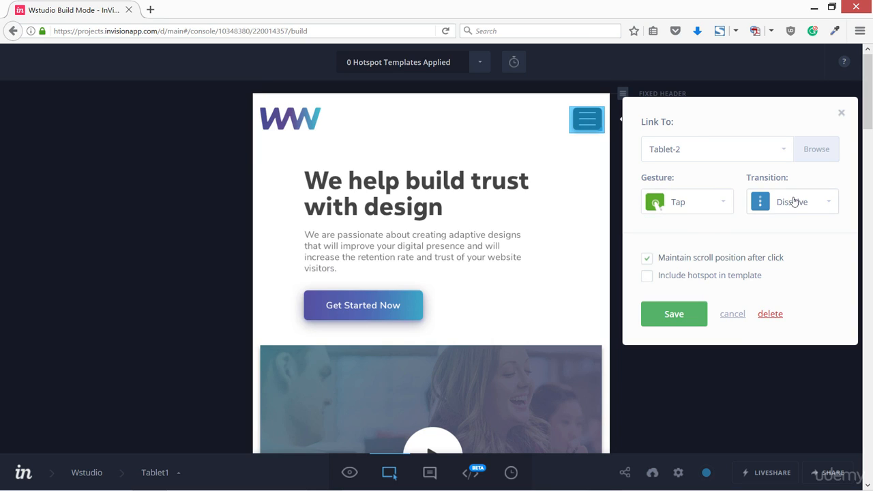
{"action": "left_click", "coordinate": [816, 202]}
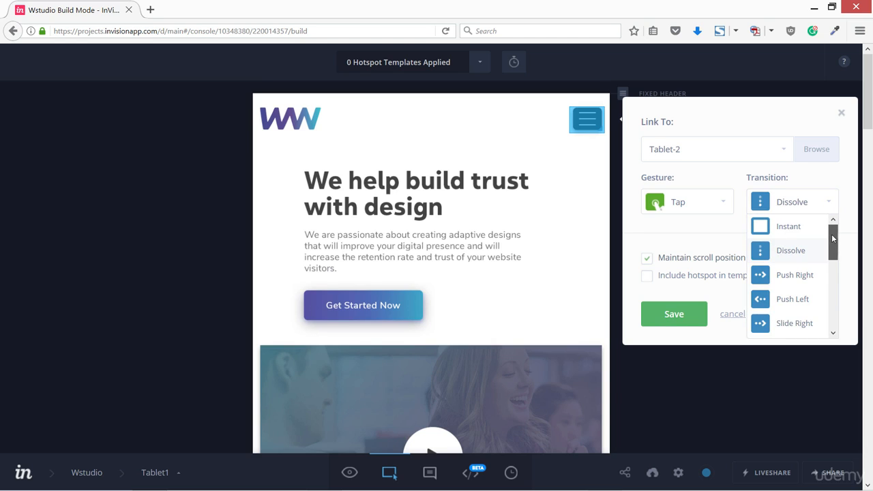
{"action": "left_click_drag", "start_coordinate": [831, 234], "coordinate": [832, 246]}
{"action": "scroll", "coordinate": [832, 245], "scroll_direction": "up", "scroll_amount": 1}
{"action": "scroll", "coordinate": [835, 267], "scroll_direction": "down", "scroll_amount": 2}
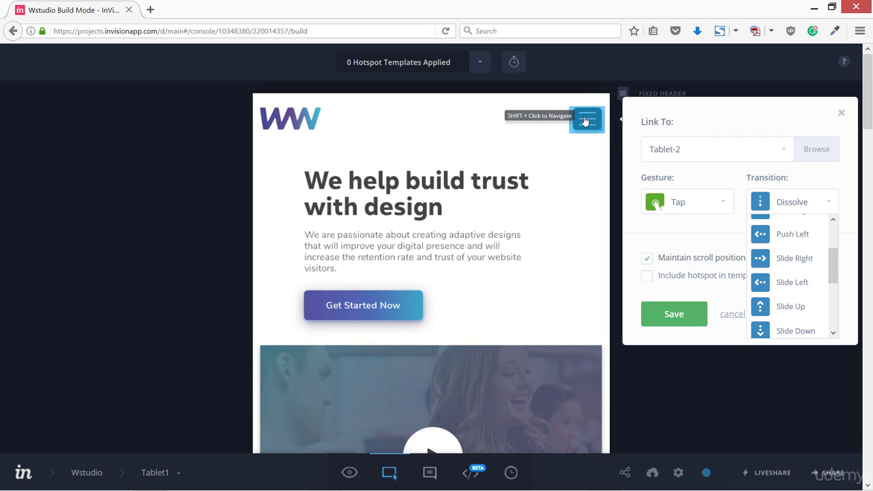
{"action": "left_click", "coordinate": [750, 199]}
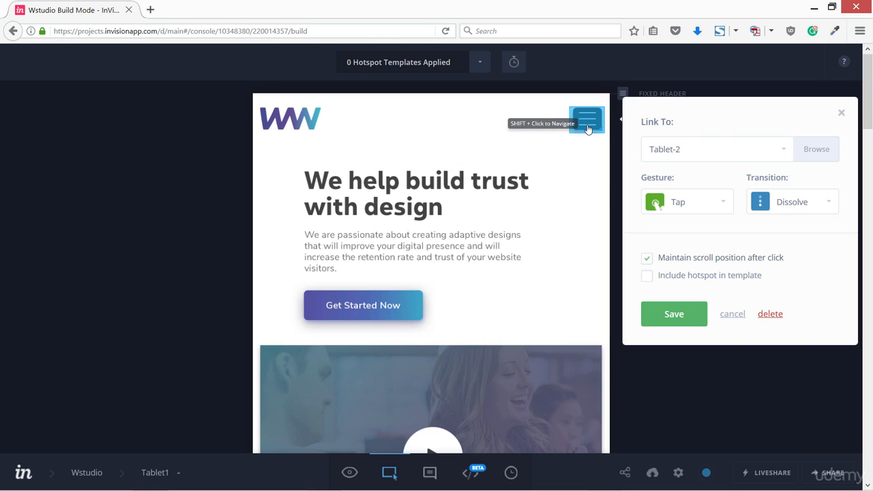
{"action": "left_click", "coordinate": [673, 315]}
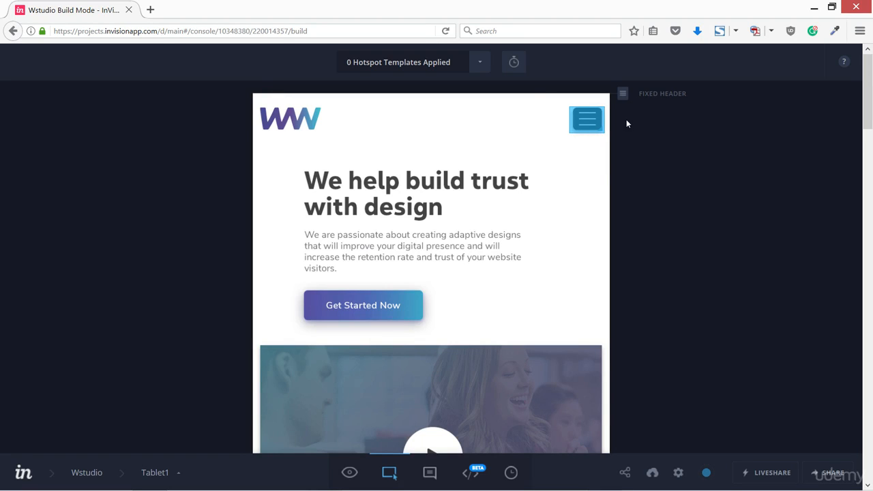
Step: Scroll through the Tablet1 screen and switch to Comment Mode
{"action": "scroll", "coordinate": [479, 292], "scroll_direction": "down", "scroll_amount": 7}
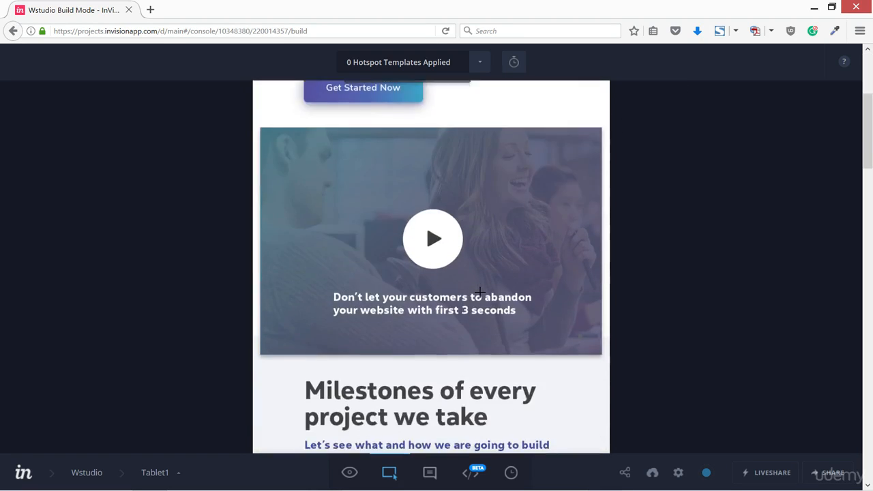
{"action": "scroll", "coordinate": [480, 292], "scroll_direction": "down", "scroll_amount": 7}
{"action": "scroll", "coordinate": [483, 288], "scroll_direction": "up", "scroll_amount": 8}
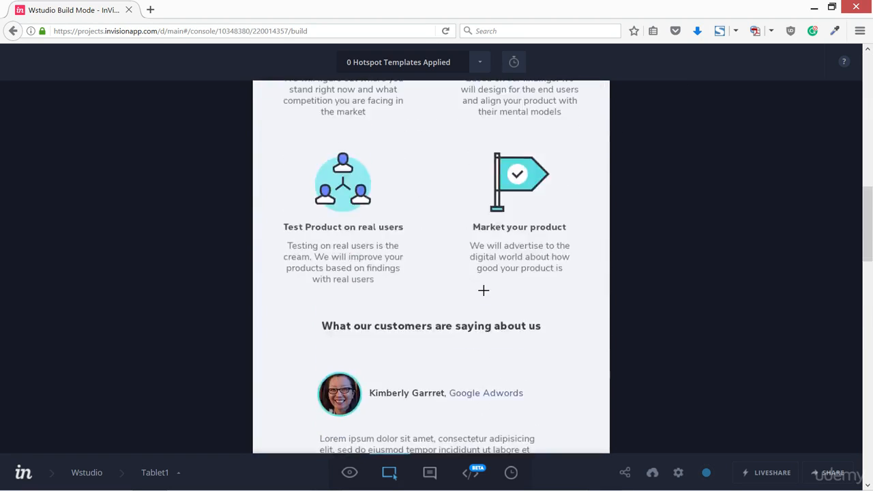
{"action": "scroll", "coordinate": [484, 289], "scroll_direction": "up", "scroll_amount": 8}
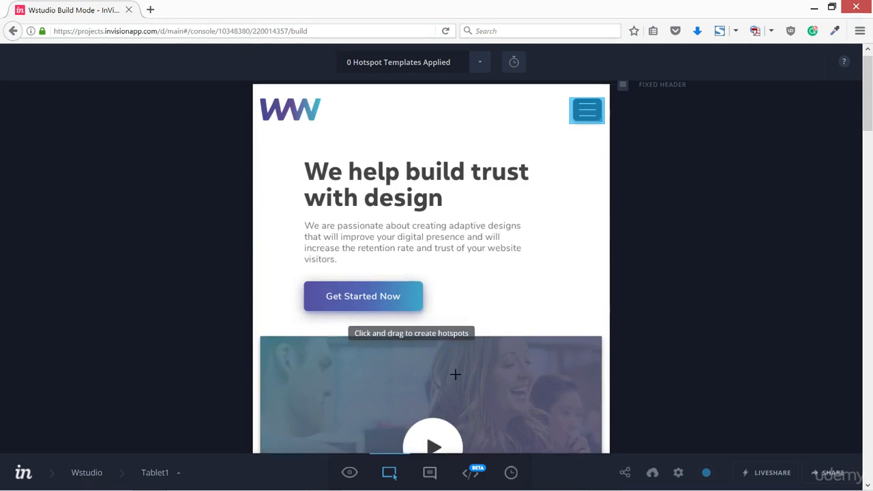
{"action": "left_click", "coordinate": [430, 472]}
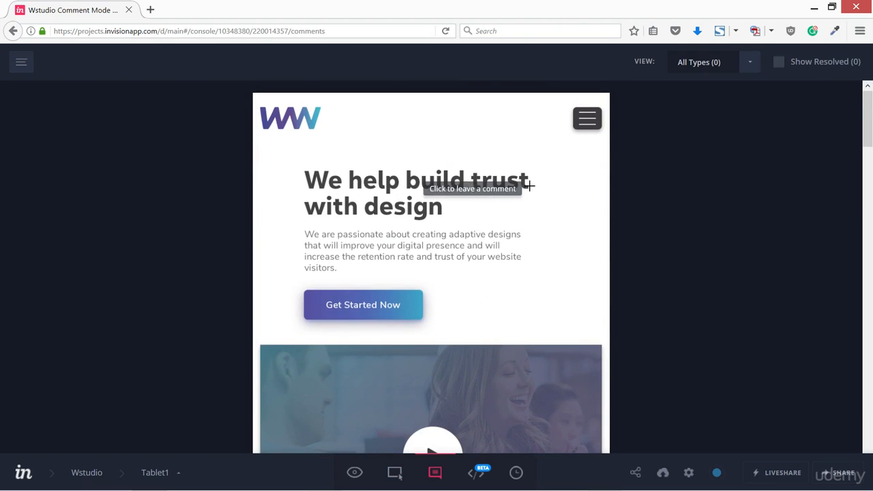
Step: Pin a comment on the menu button reading "is this fade away animation" and send it
{"action": "left_click", "coordinate": [535, 130]}
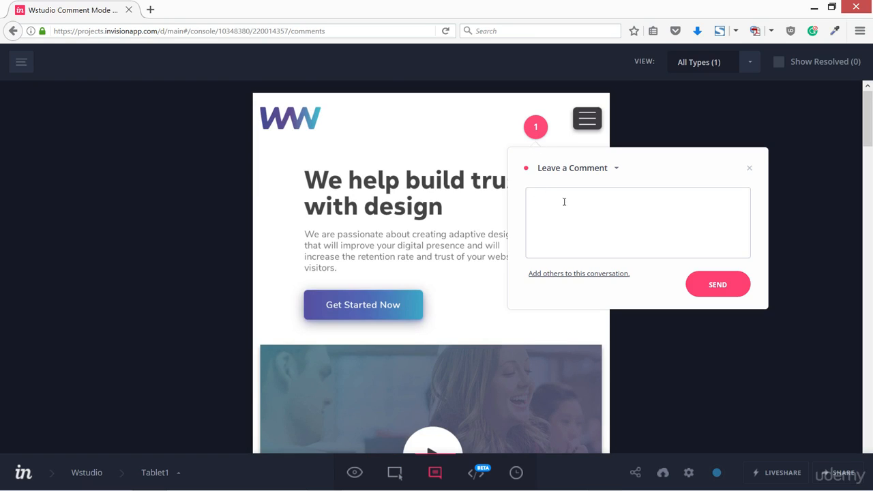
{"action": "left_click", "coordinate": [750, 169]}
{"action": "left_click", "coordinate": [584, 143]}
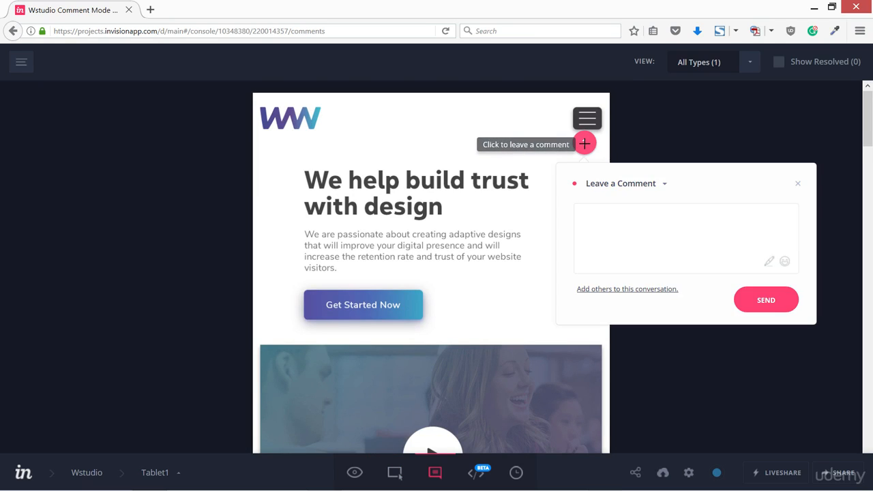
{"action": "type", "text": "i"}
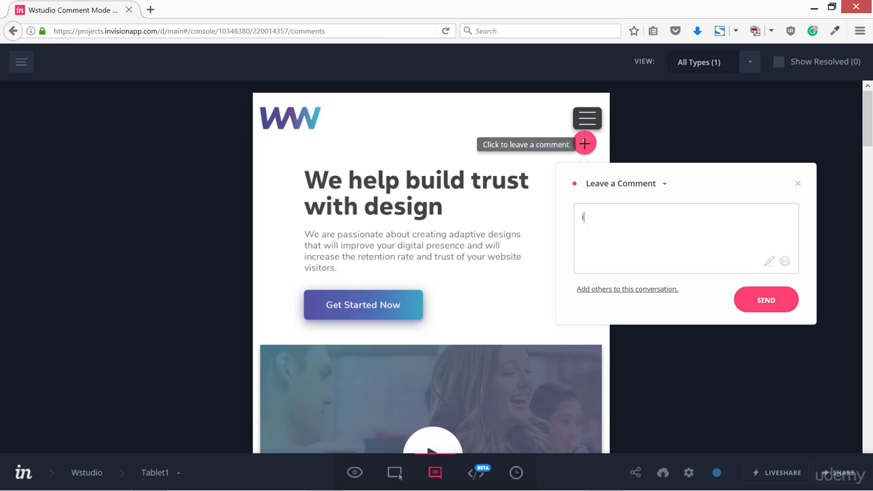
{"action": "type", "text": "s this fade away animation"}
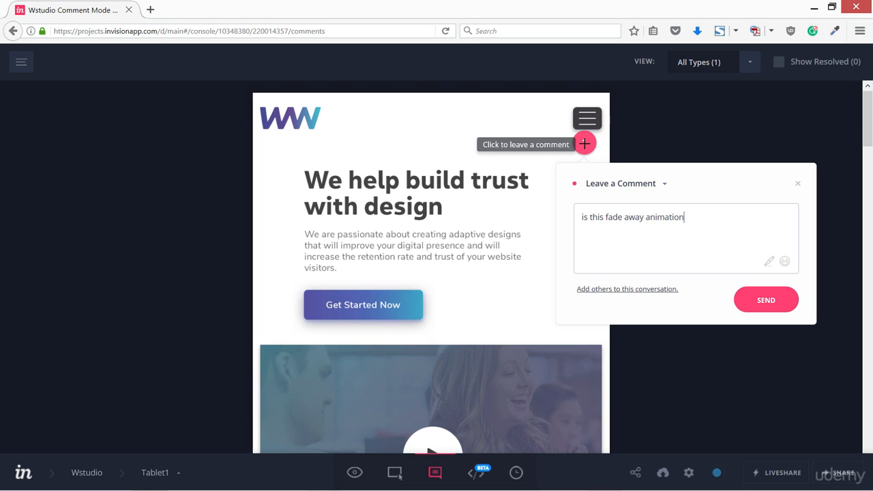
{"action": "left_click", "coordinate": [756, 310]}
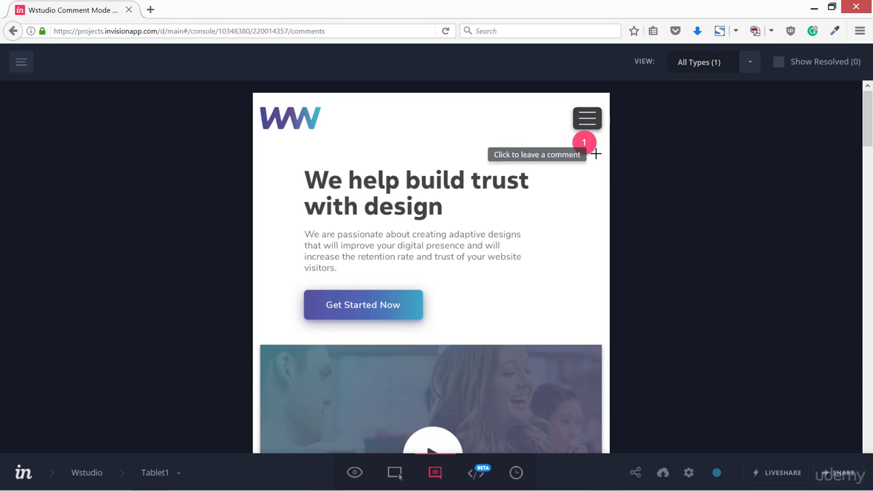
Step: Open Inspect Mode and read its description
{"action": "left_click", "coordinate": [479, 480]}
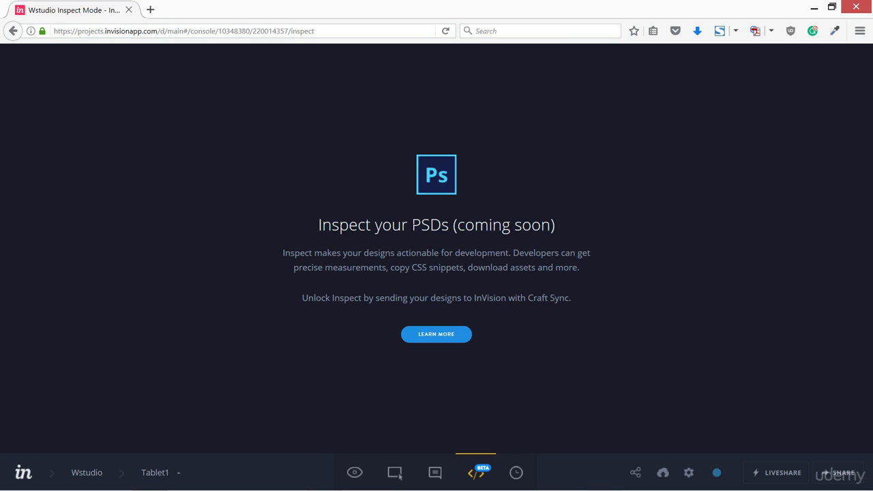
{"action": "left_click_drag", "start_coordinate": [411, 225], "coordinate": [558, 231]}
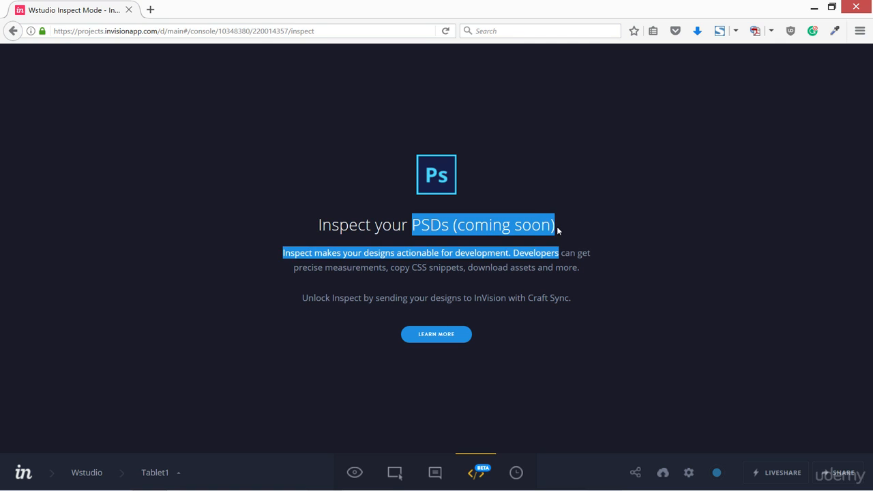
{"action": "left_click", "coordinate": [472, 262]}
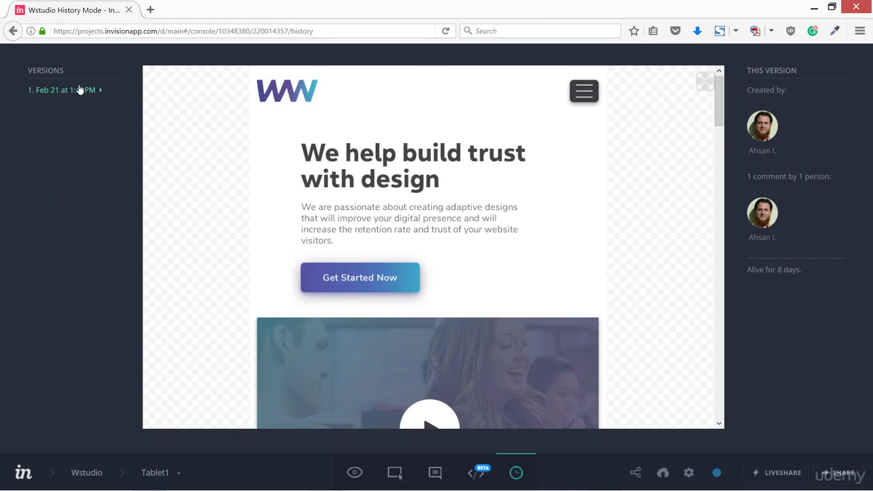
Step: Set the project's iPad skin to iPad - Black and save the setting
{"action": "left_click", "coordinate": [687, 477]}
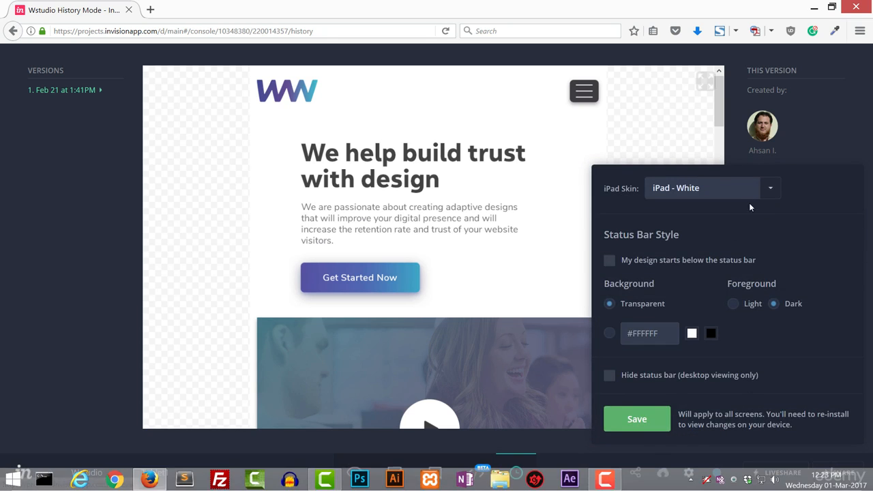
{"action": "left_click", "coordinate": [769, 189]}
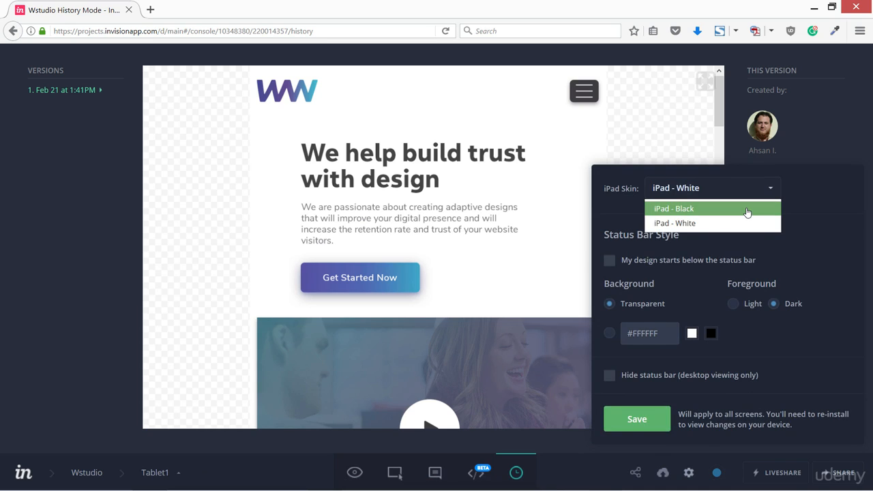
{"action": "left_click", "coordinate": [747, 210]}
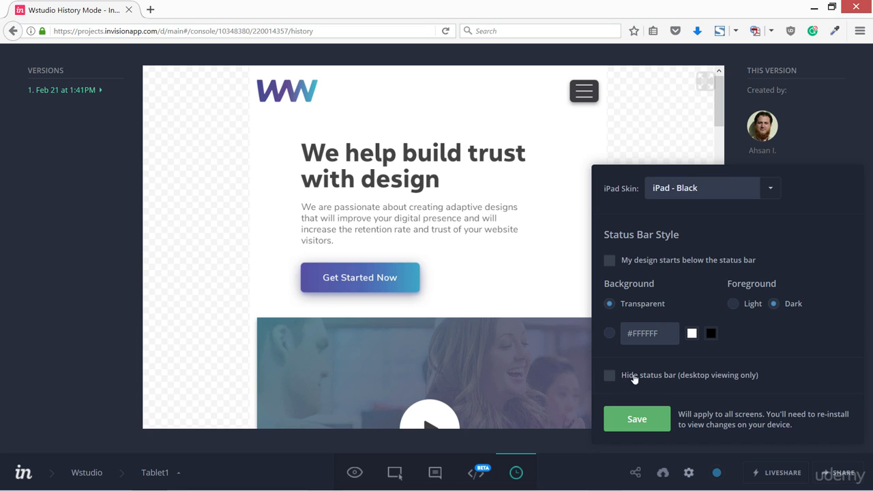
{"action": "left_click", "coordinate": [635, 420]}
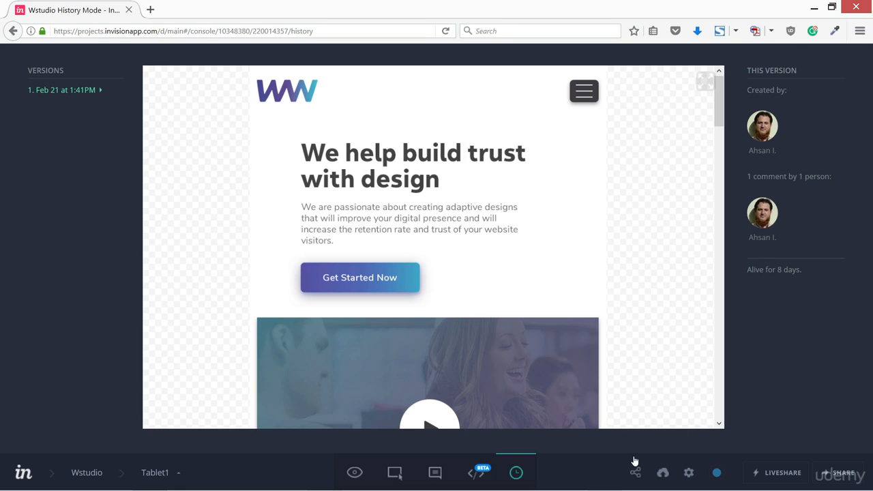
Step: Look over the screen status options and the LiveShare introduction, closing each
{"action": "left_click", "coordinate": [717, 473]}
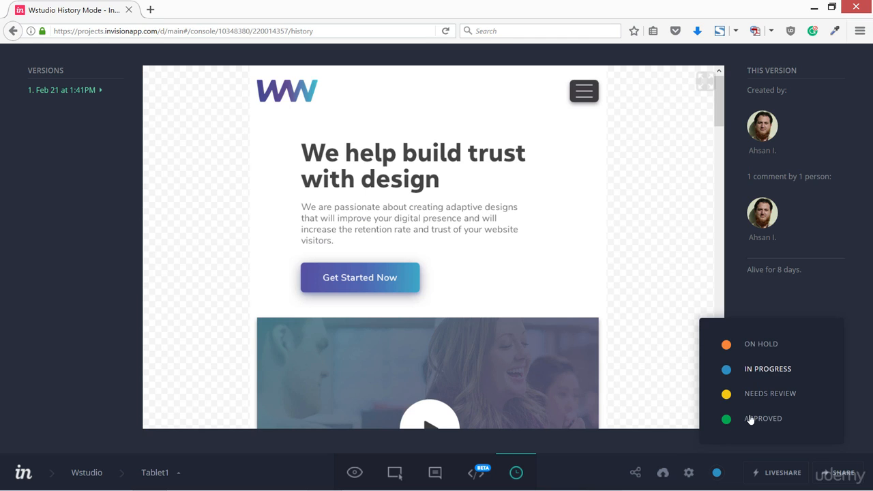
{"action": "left_click", "coordinate": [595, 476]}
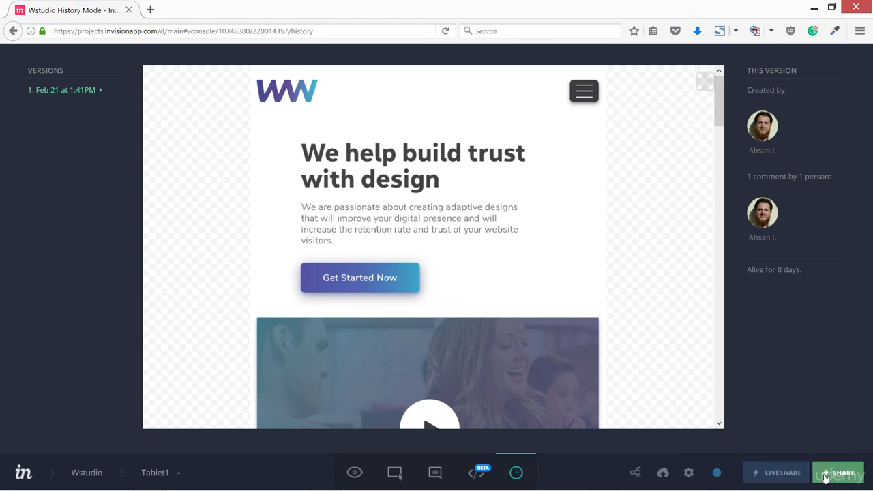
{"action": "left_click", "coordinate": [778, 474]}
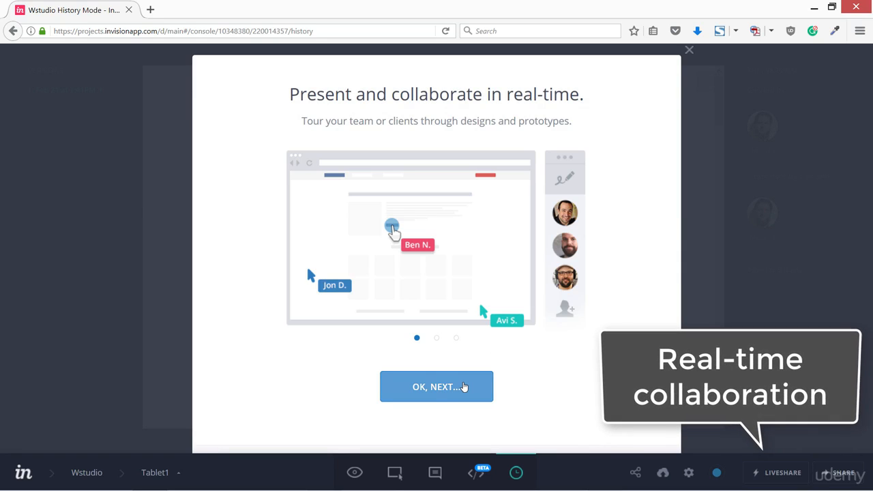
{"action": "left_click", "coordinate": [688, 52]}
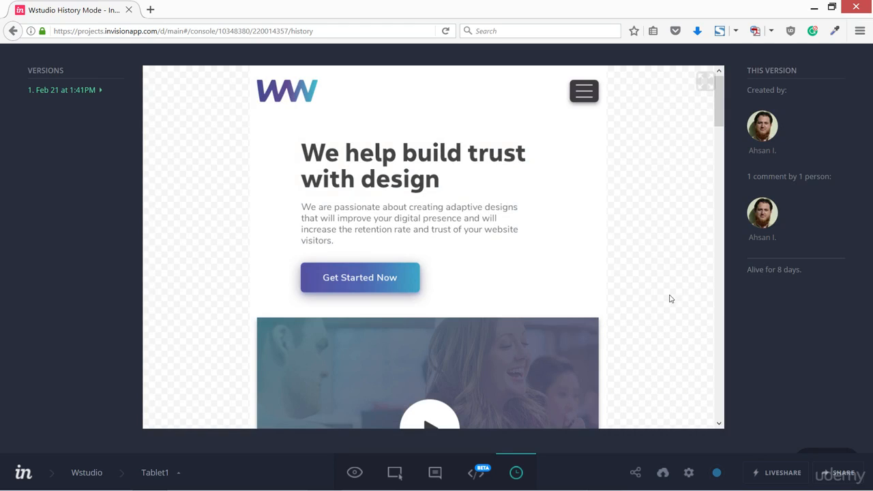
Step: Open the project's share dialog, copy the public share link, and close it
{"action": "left_click", "coordinate": [825, 474]}
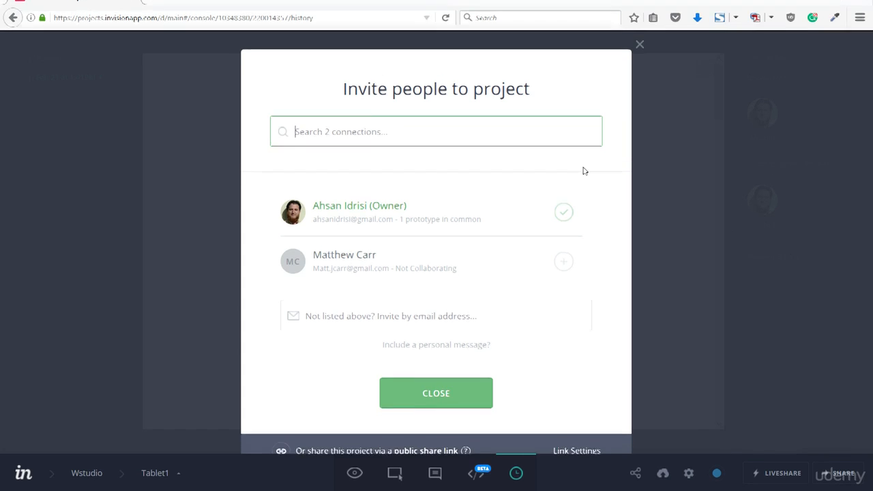
{"action": "left_click", "coordinate": [430, 442]}
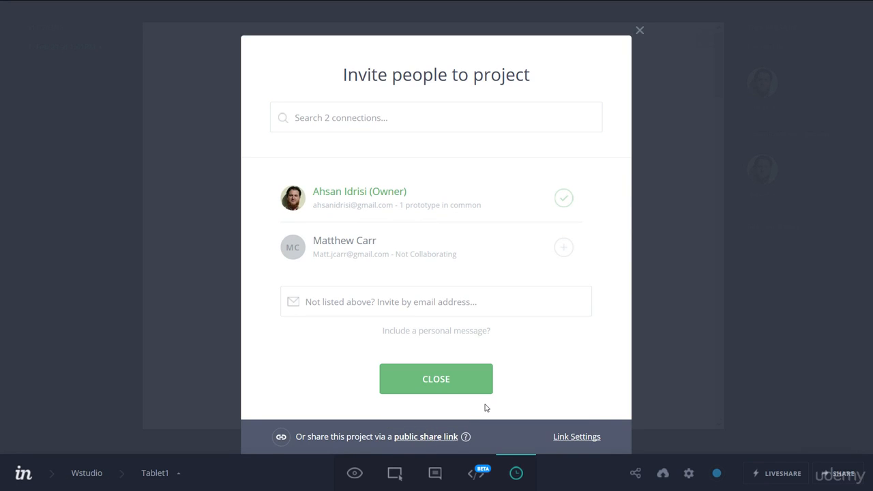
{"action": "left_click", "coordinate": [466, 390]}
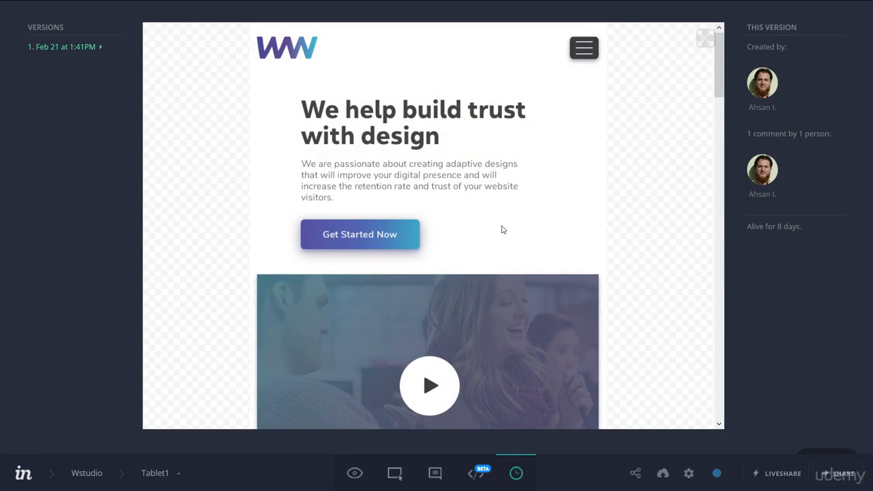
Step: Open Preview Mode, hide the toolbar, and scroll the Tablet1 screen
{"action": "left_click", "coordinate": [355, 473]}
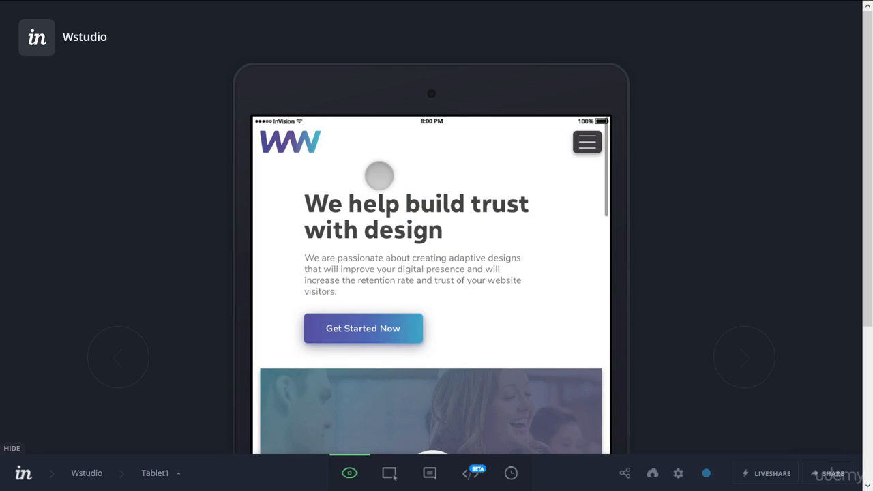
{"action": "left_click", "coordinate": [11, 449]}
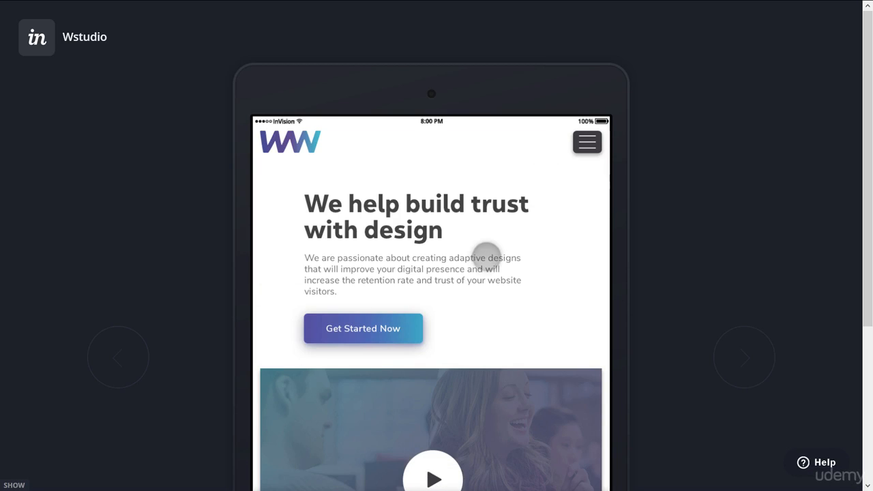
{"action": "scroll", "coordinate": [486, 254], "scroll_direction": "down", "scroll_amount": 3}
{"action": "scroll", "coordinate": [525, 209], "scroll_direction": "up", "scroll_amount": 3}
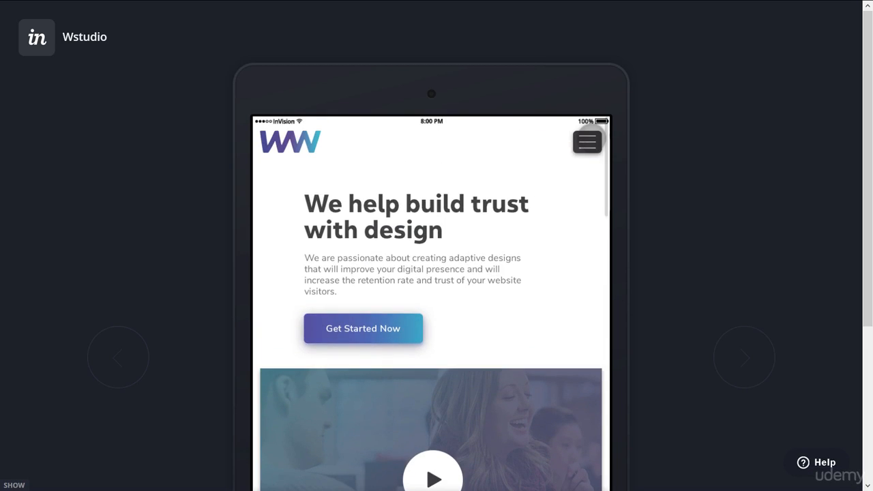
Step: Test the menu button hotspot by opening and closing the menu overlay twice
{"action": "left_click", "coordinate": [588, 141]}
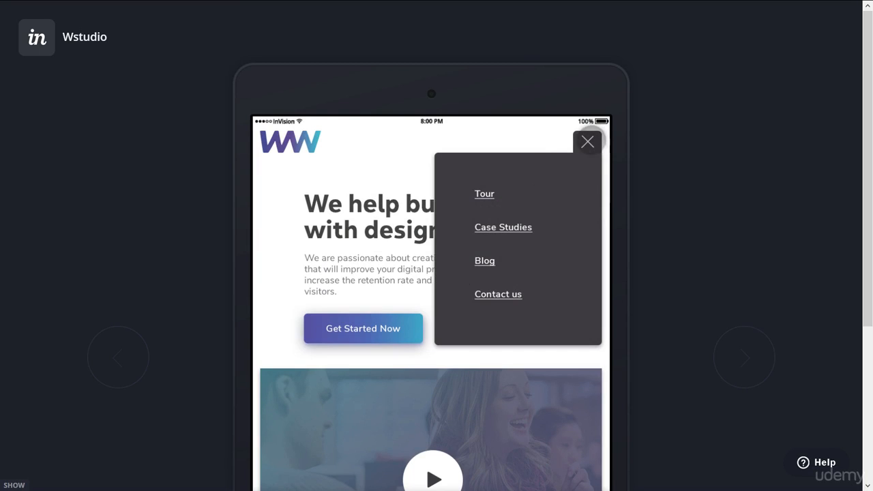
{"action": "left_click", "coordinate": [366, 221]}
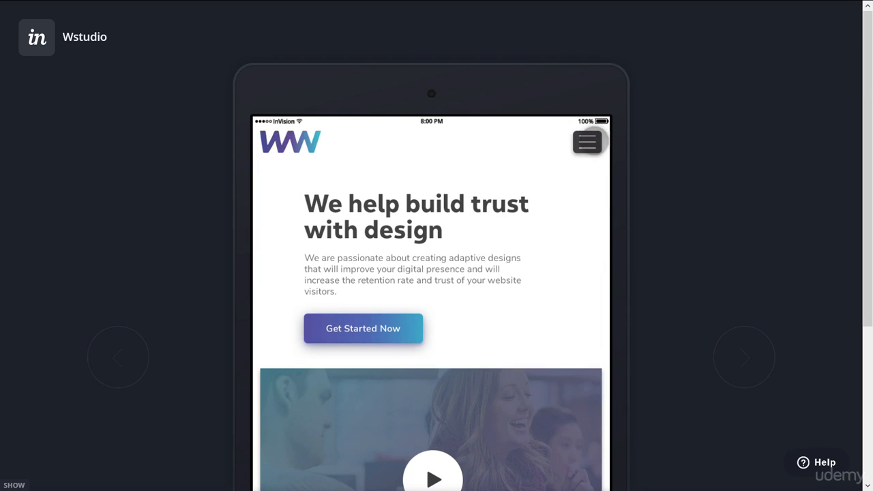
{"action": "left_click", "coordinate": [513, 186]}
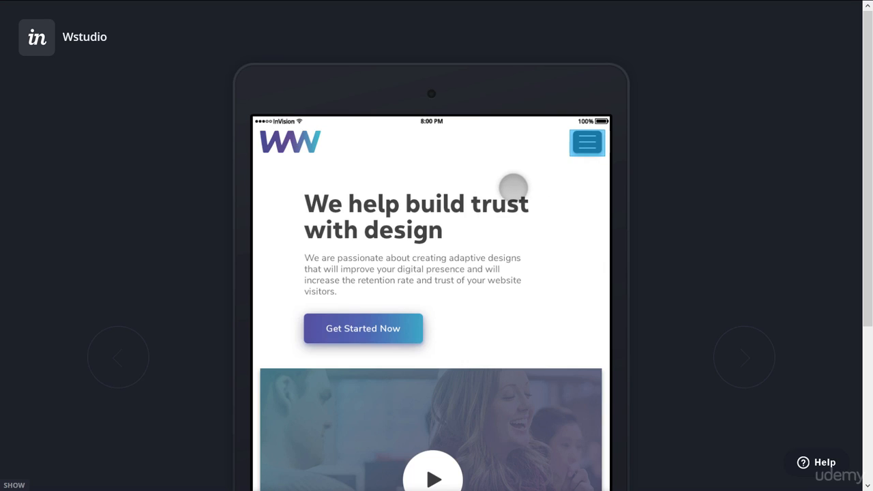
{"action": "left_click", "coordinate": [586, 142]}
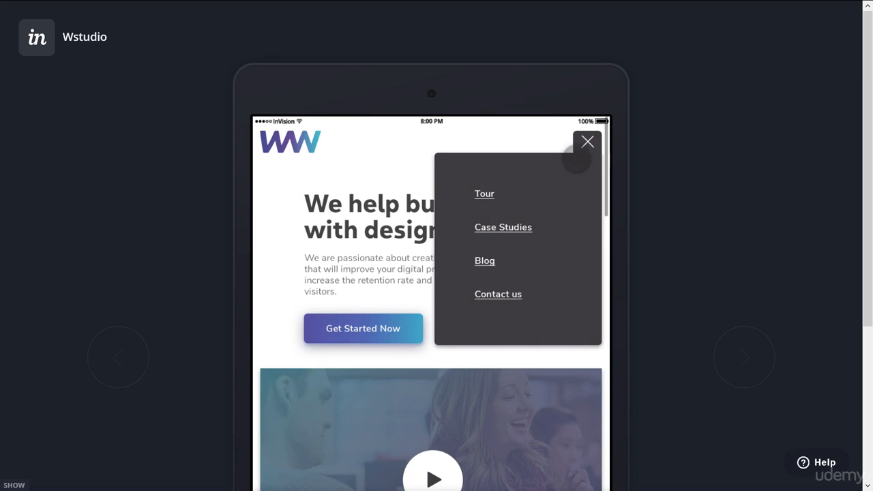
{"action": "left_click", "coordinate": [587, 143]}
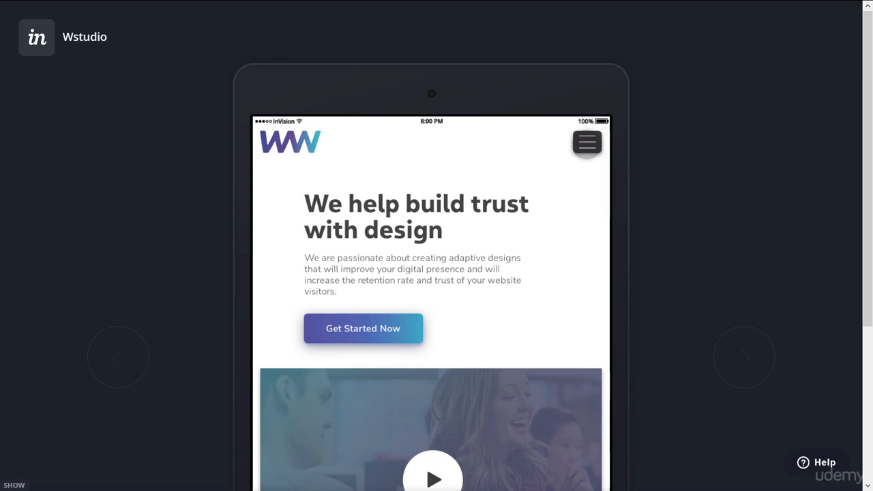